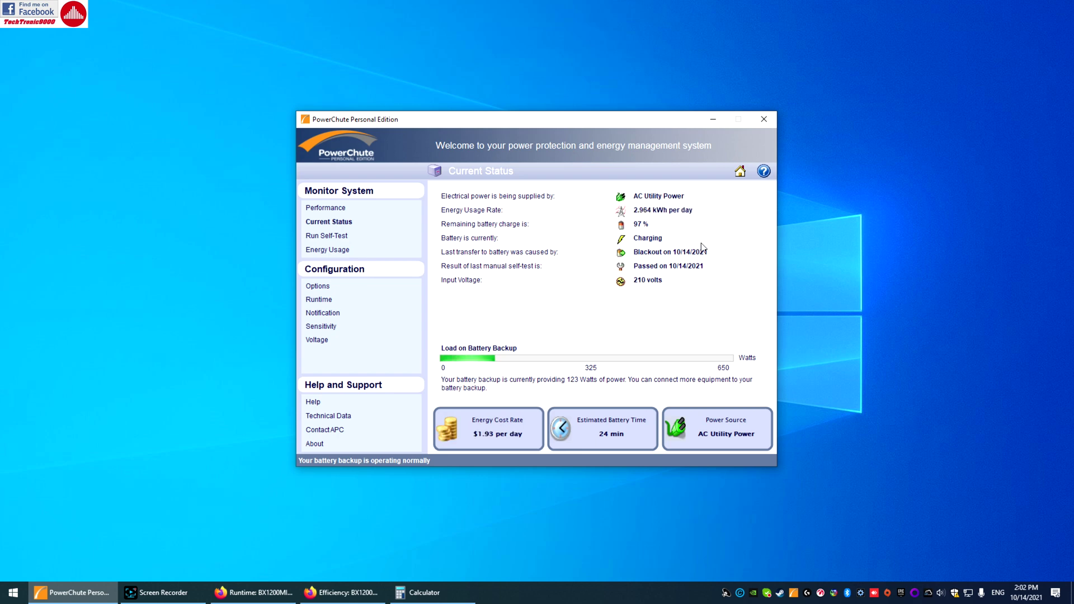
# Review the power problem history under Performance, then go back to Current Status.
pyautogui.click(337, 209)
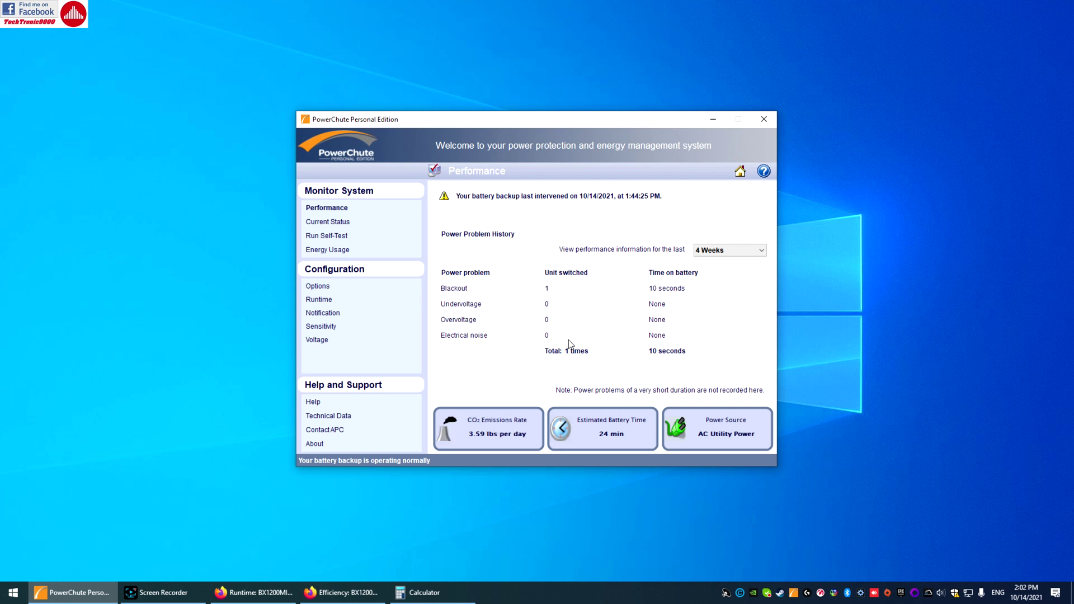
pyautogui.click(321, 222)
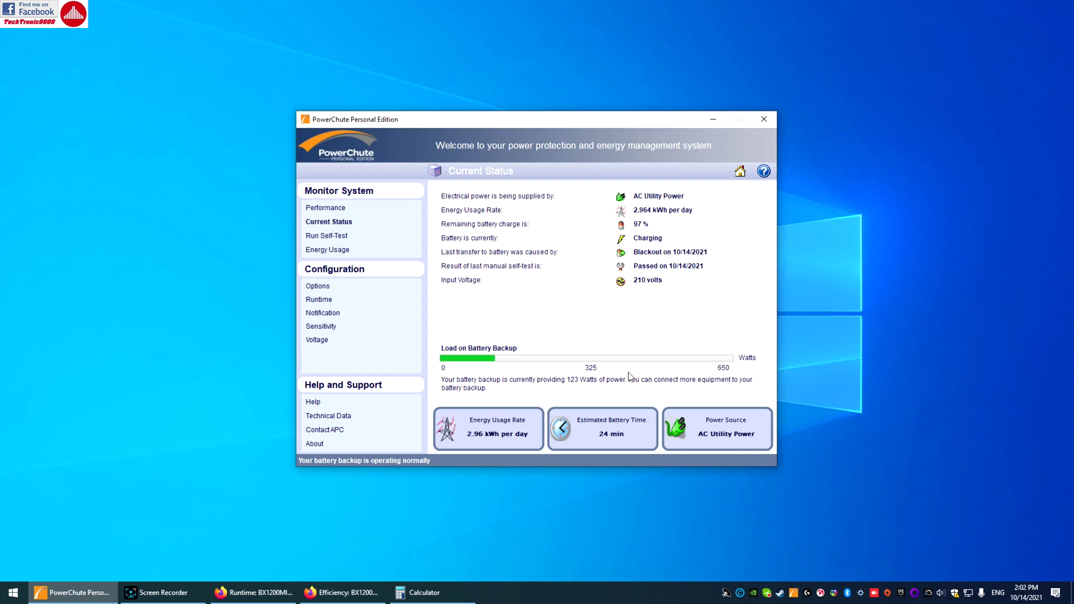
# Look over the self-test page, the Energy Usage summary and the general Options settings.
pyautogui.click(331, 238)
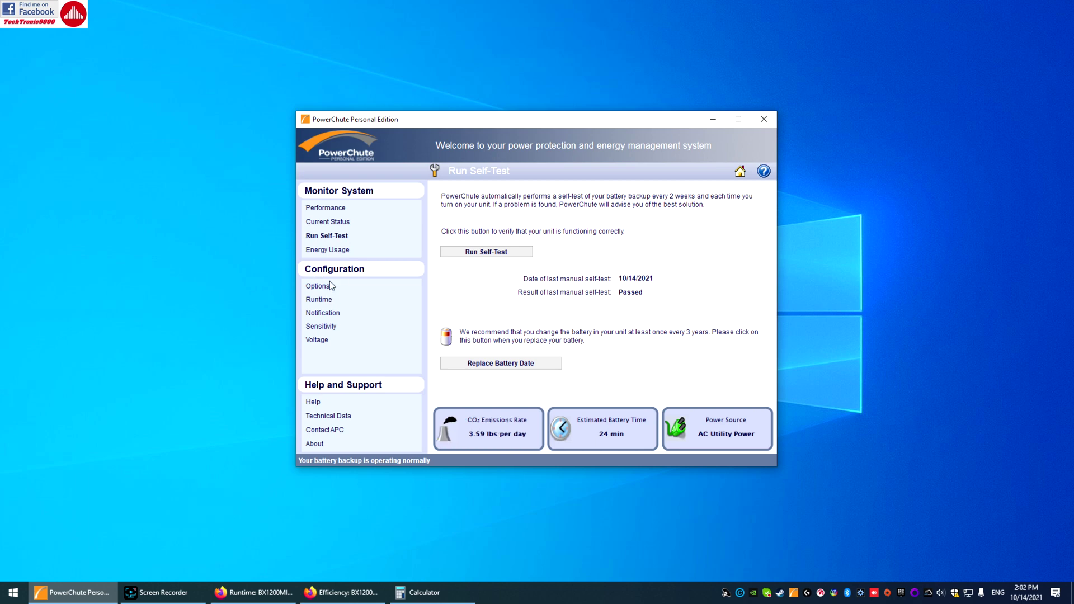
pyautogui.click(327, 250)
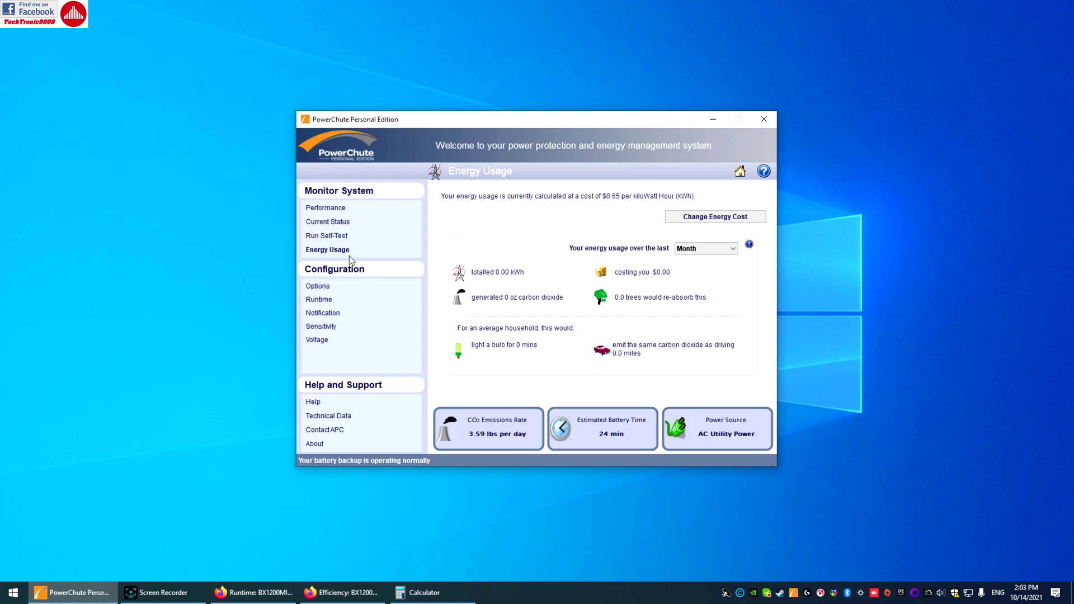
pyautogui.click(318, 286)
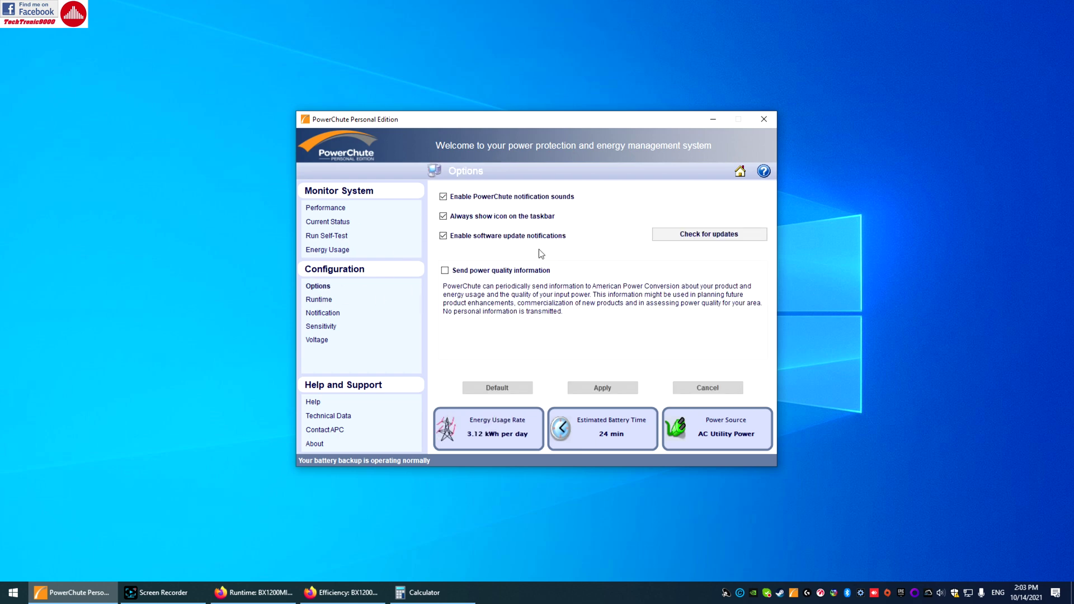
# Set Notification to 'Disable the battery backup alarms at all times' and apply it.
pyautogui.click(320, 300)
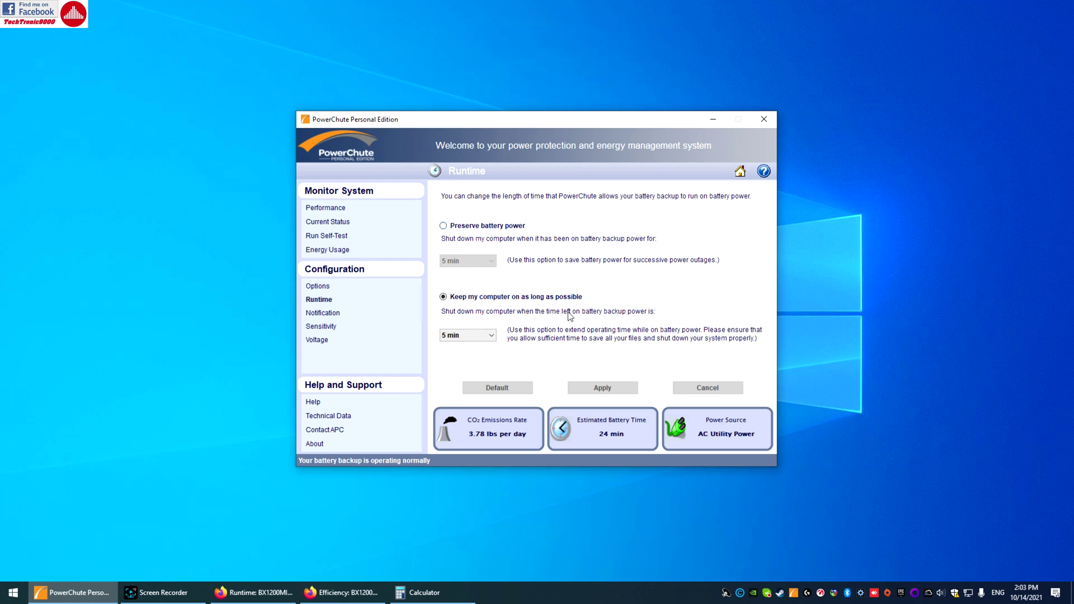
pyautogui.click(327, 314)
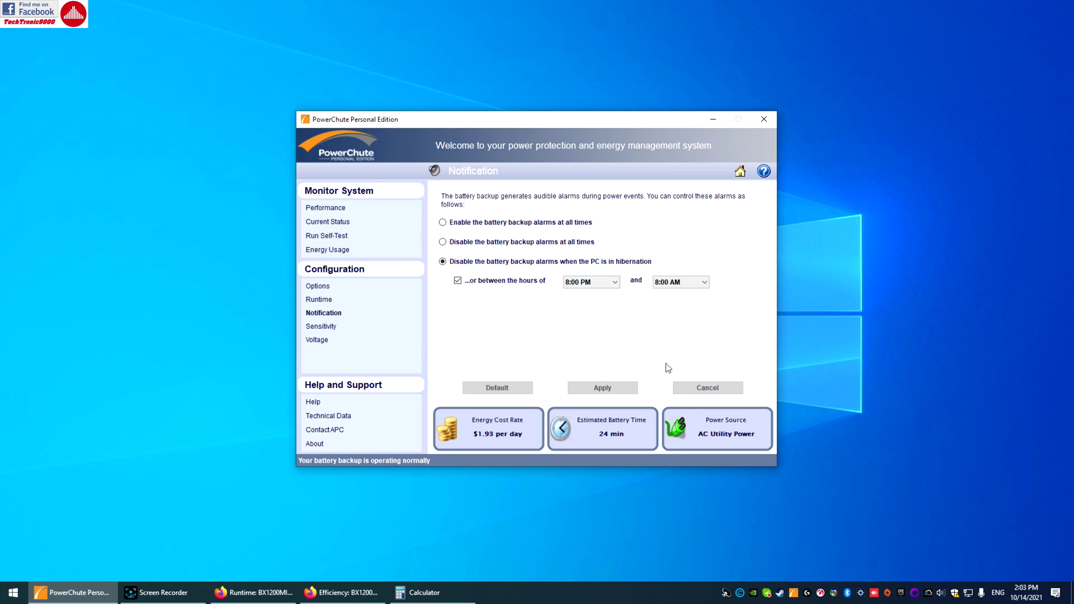
pyautogui.click(444, 243)
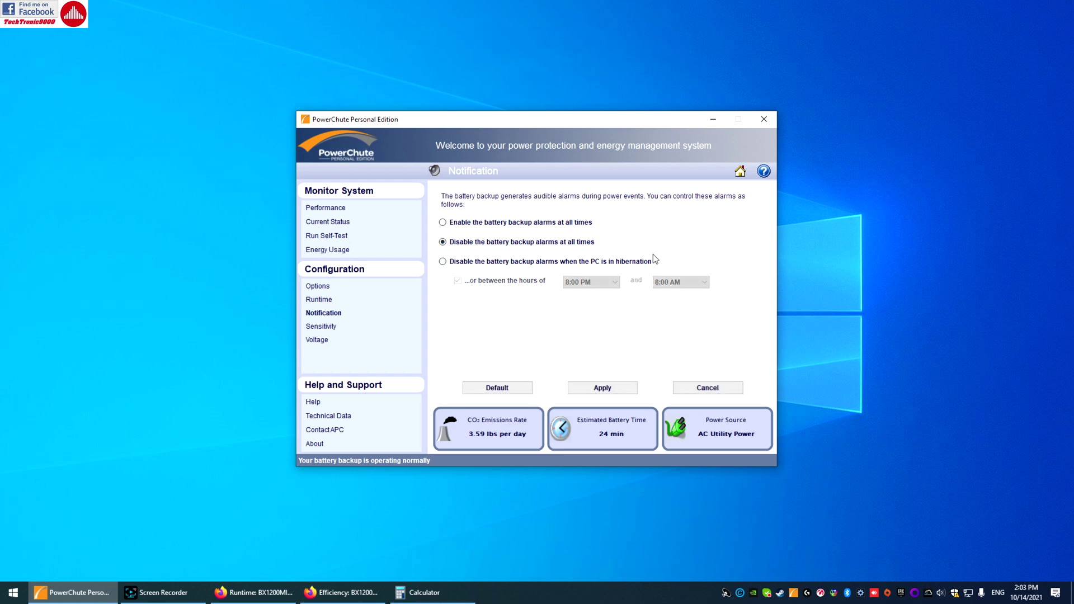
pyautogui.click(584, 391)
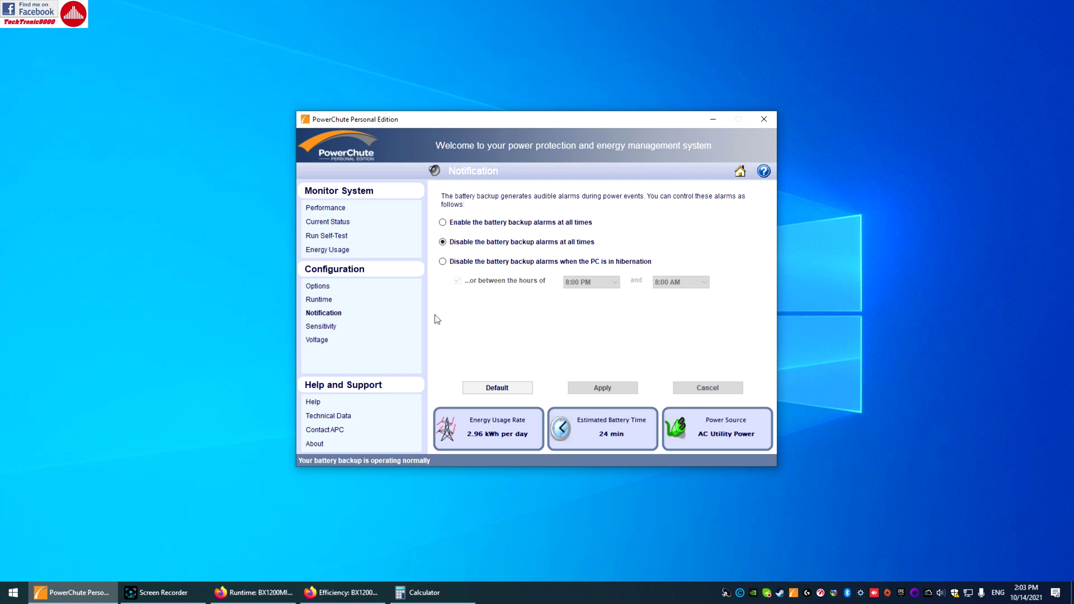
# Apply High sensitivity, then view the current 300 V / 140 V voltage thresholds.
pyautogui.click(313, 329)
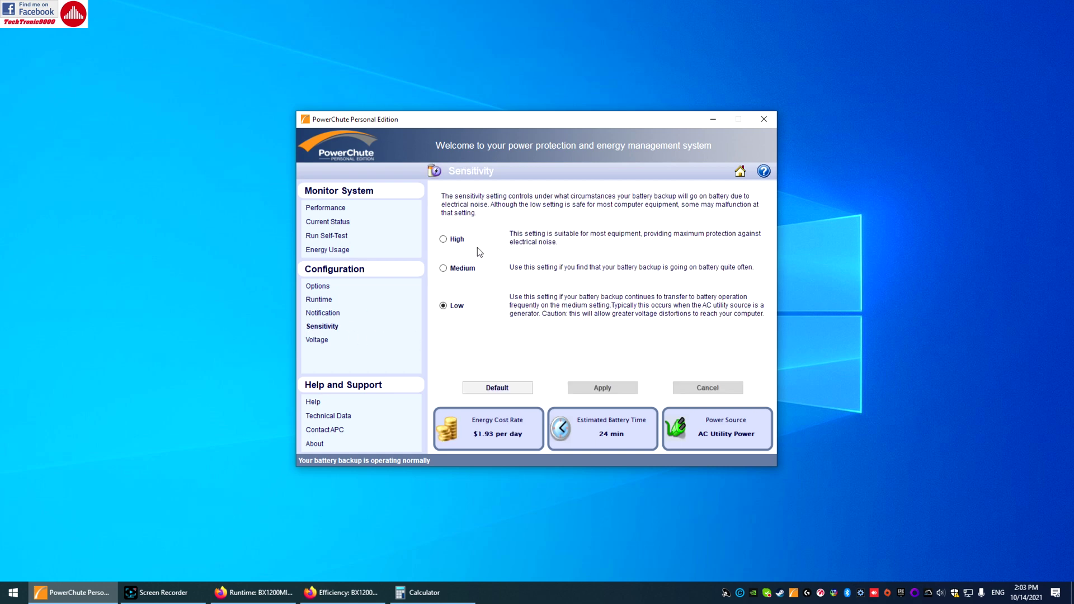
pyautogui.click(456, 241)
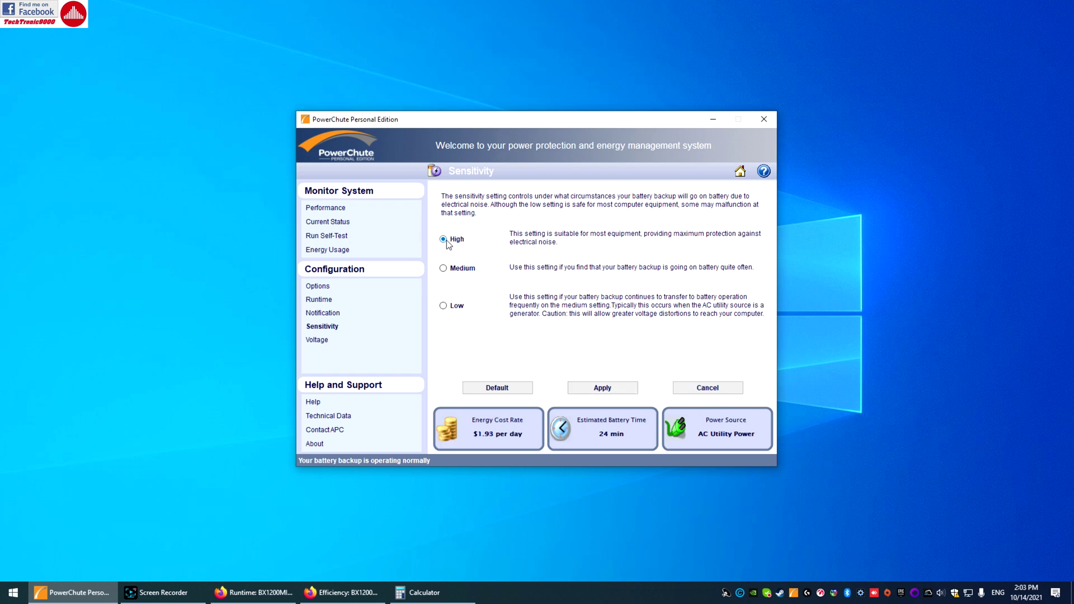
pyautogui.click(615, 391)
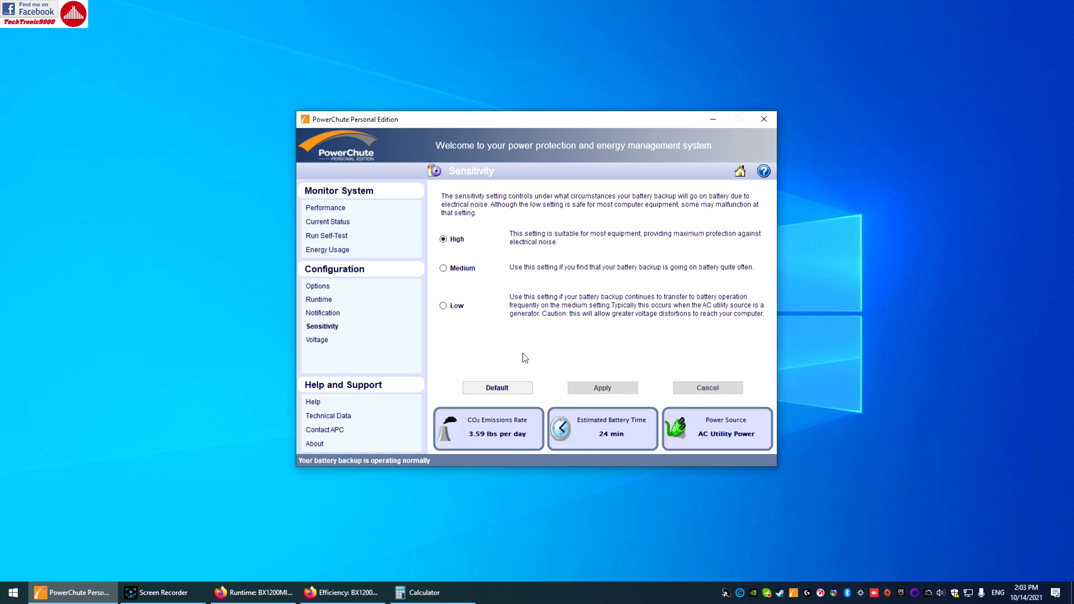
pyautogui.click(317, 340)
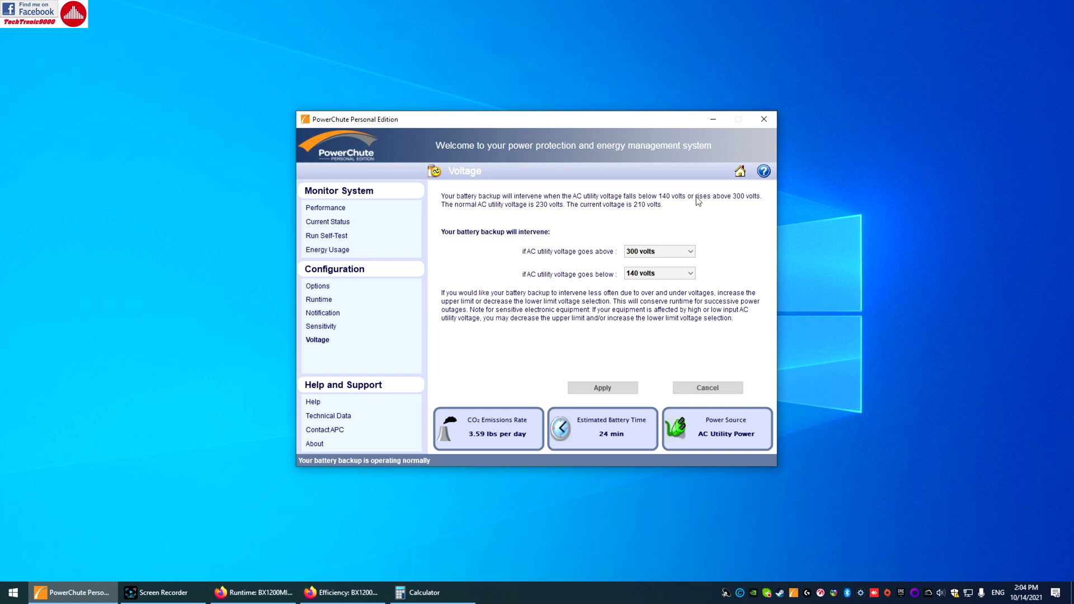
# Set the transfer thresholds to above 290 V and below 150 V, apply, and return to Current Status.
pyautogui.click(666, 250)
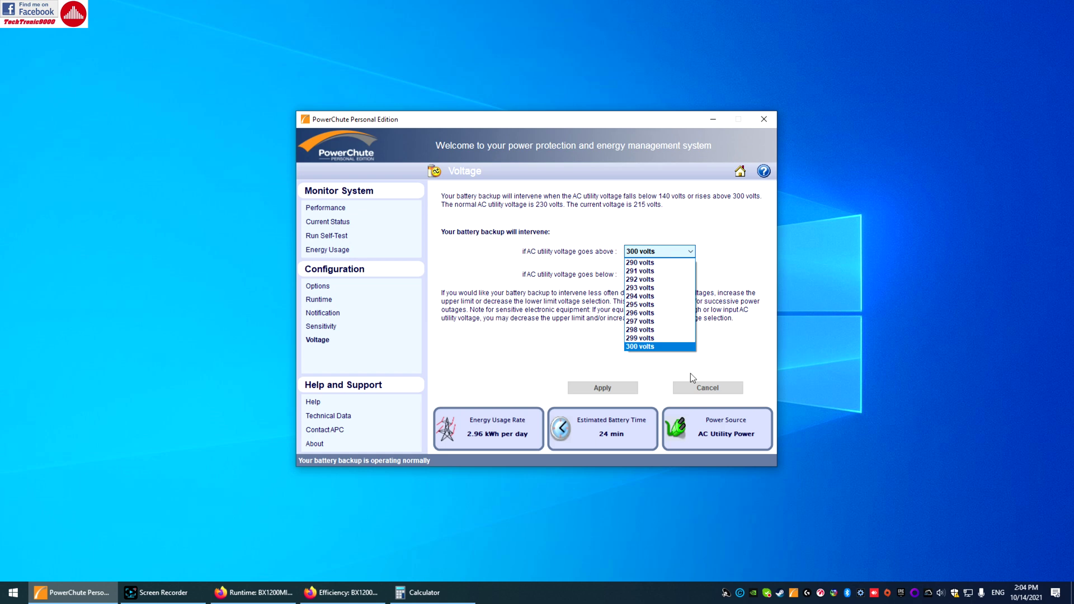
pyautogui.click(677, 275)
pyautogui.click(675, 275)
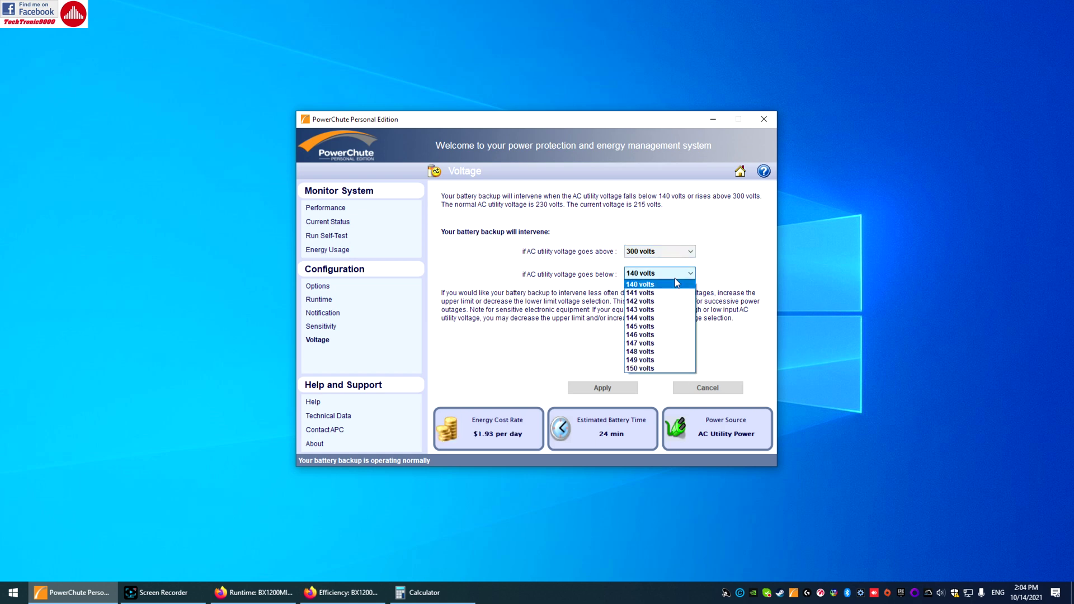
pyautogui.click(674, 275)
pyautogui.click(662, 250)
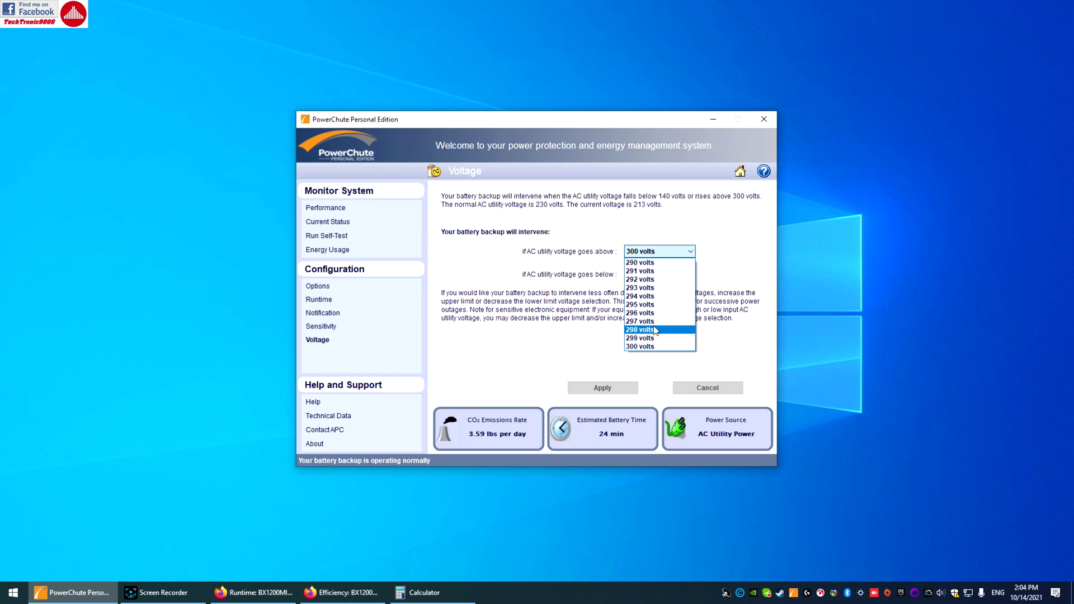
pyautogui.click(643, 263)
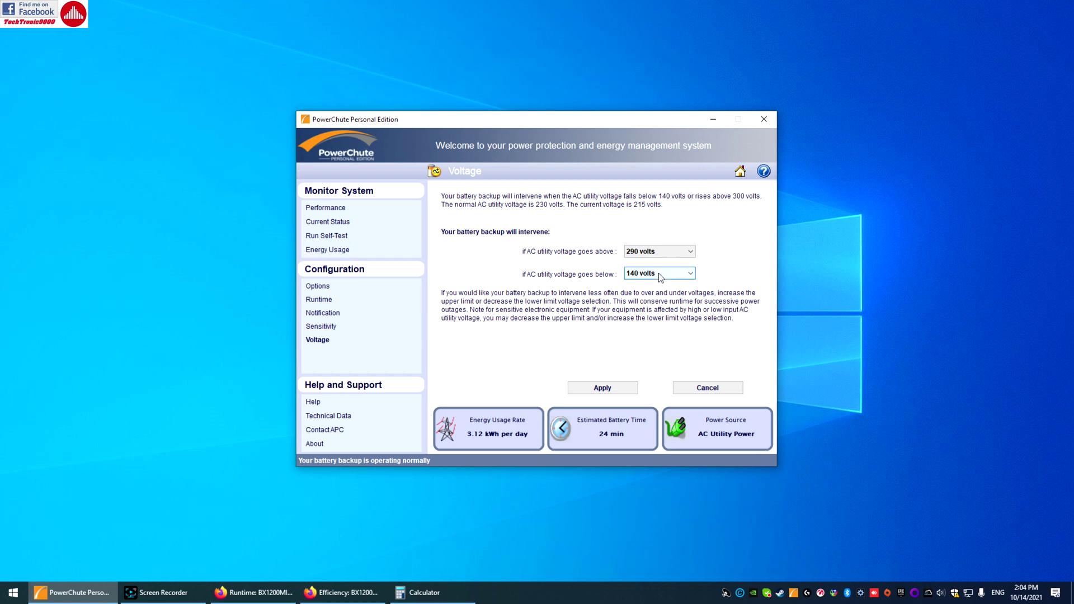
pyautogui.click(659, 273)
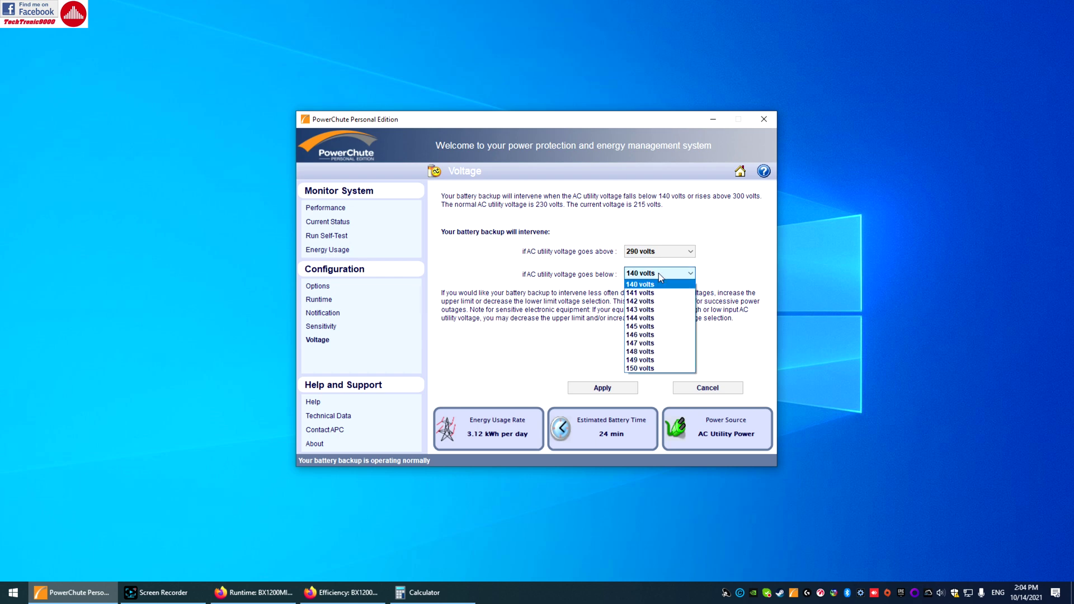
pyautogui.click(641, 369)
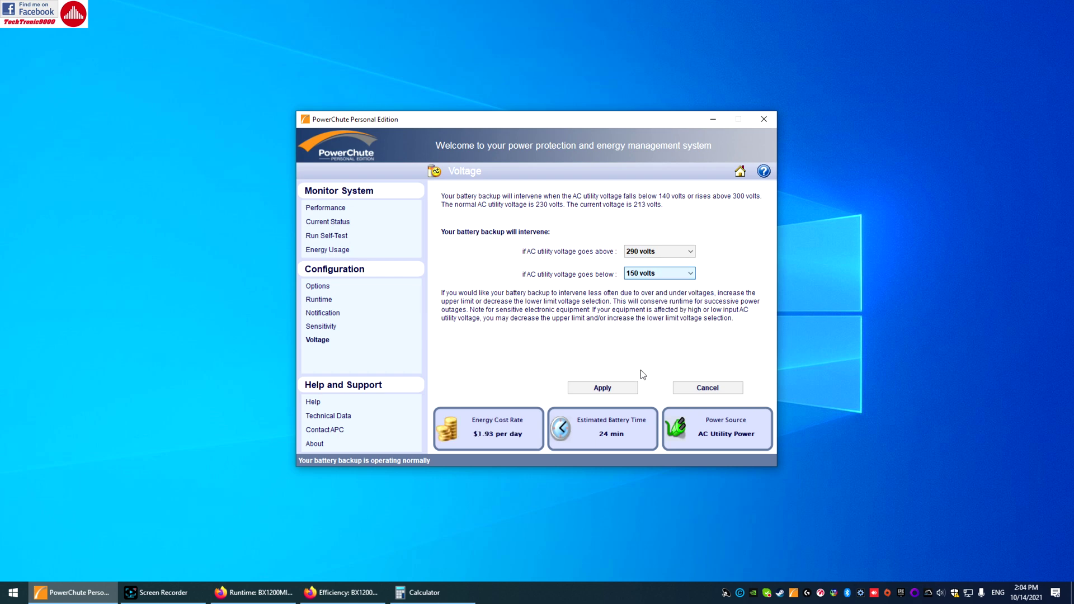
pyautogui.click(612, 386)
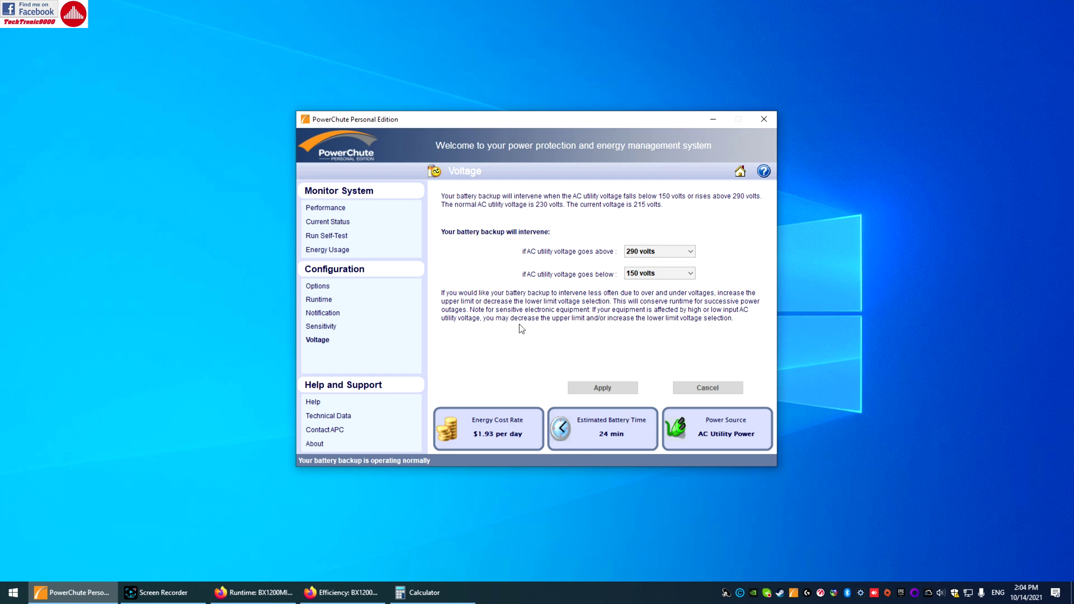
pyautogui.click(326, 223)
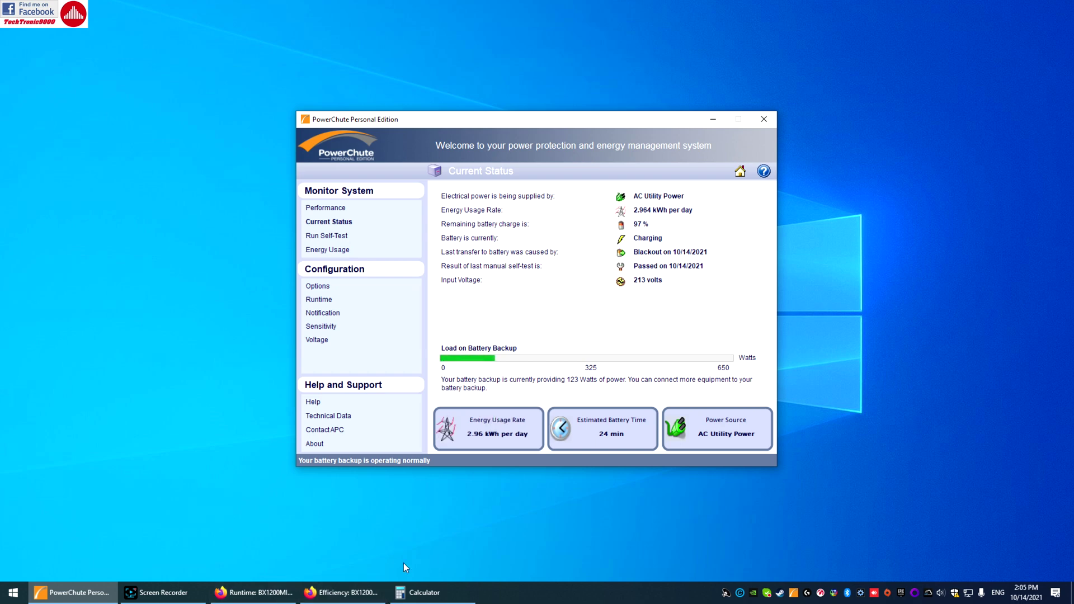
# Calculate 9*12 in Calculator and highlight the 108 result.
pyautogui.click(417, 592)
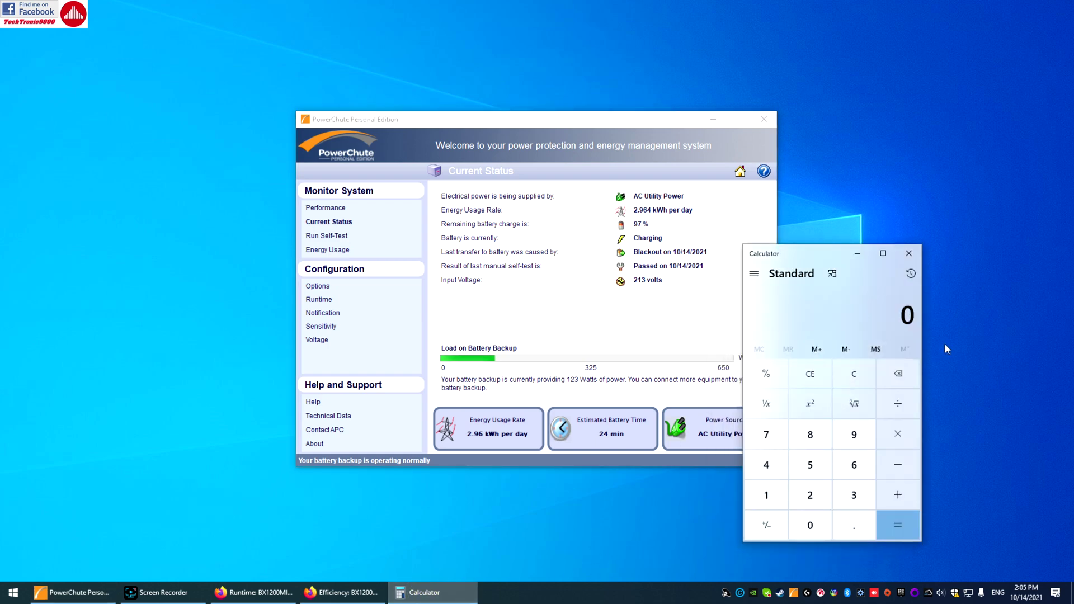
pyautogui.write('9')
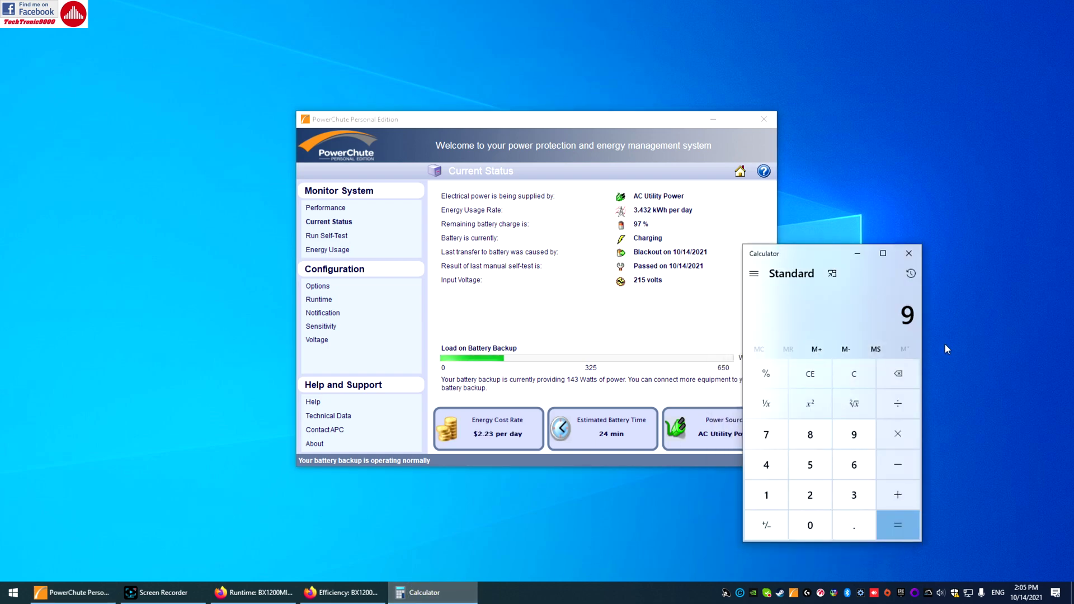
pyautogui.write('*12')
pyautogui.press('Return')
pyautogui.moveTo(879, 312); pyautogui.dragTo(911, 315)
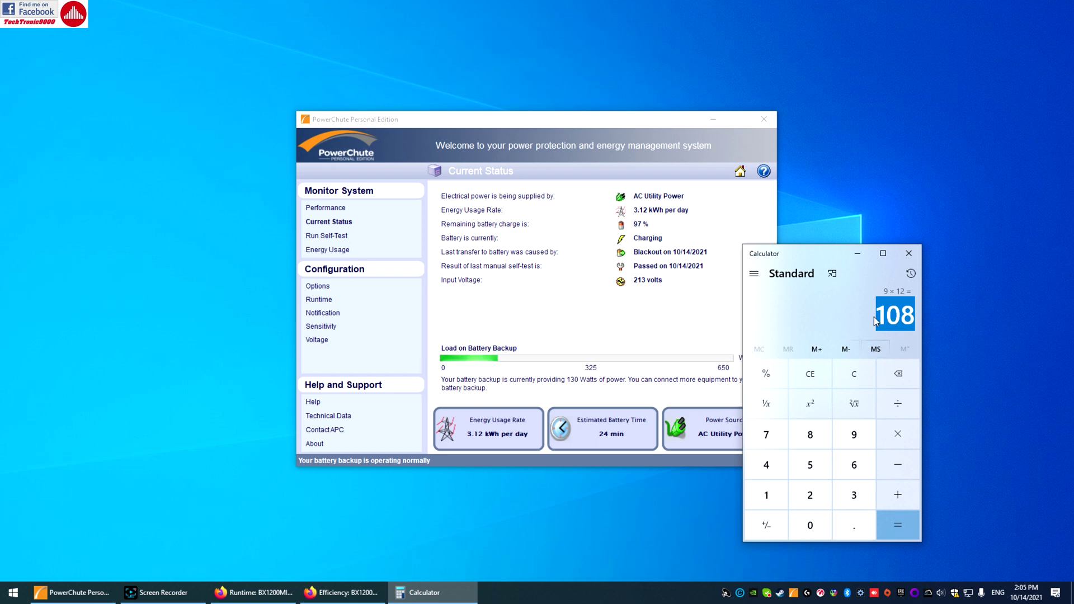
pyautogui.click(896, 323)
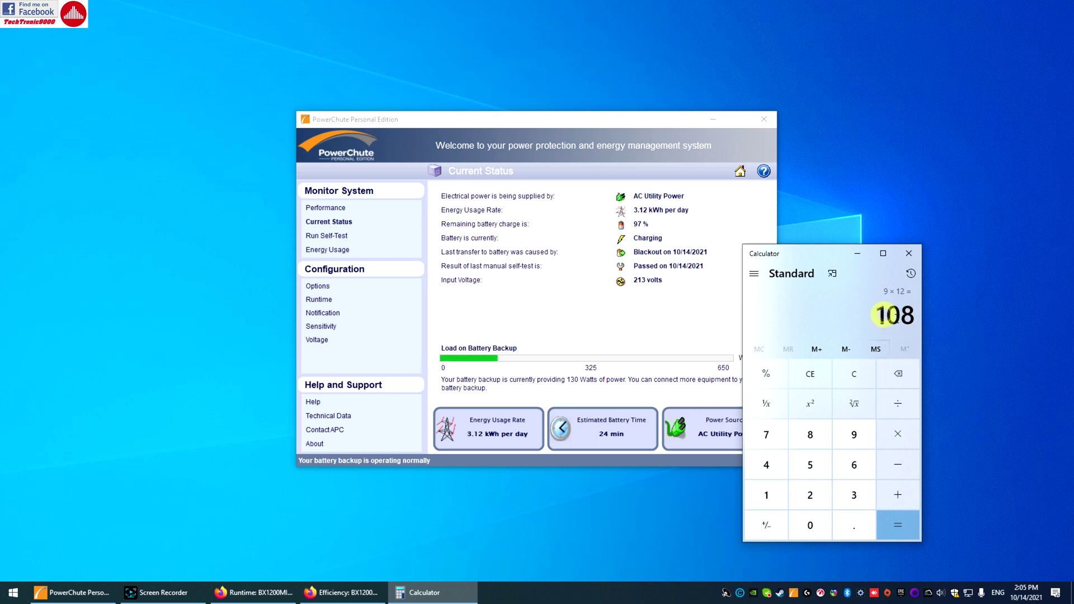
pyautogui.click(355, 592)
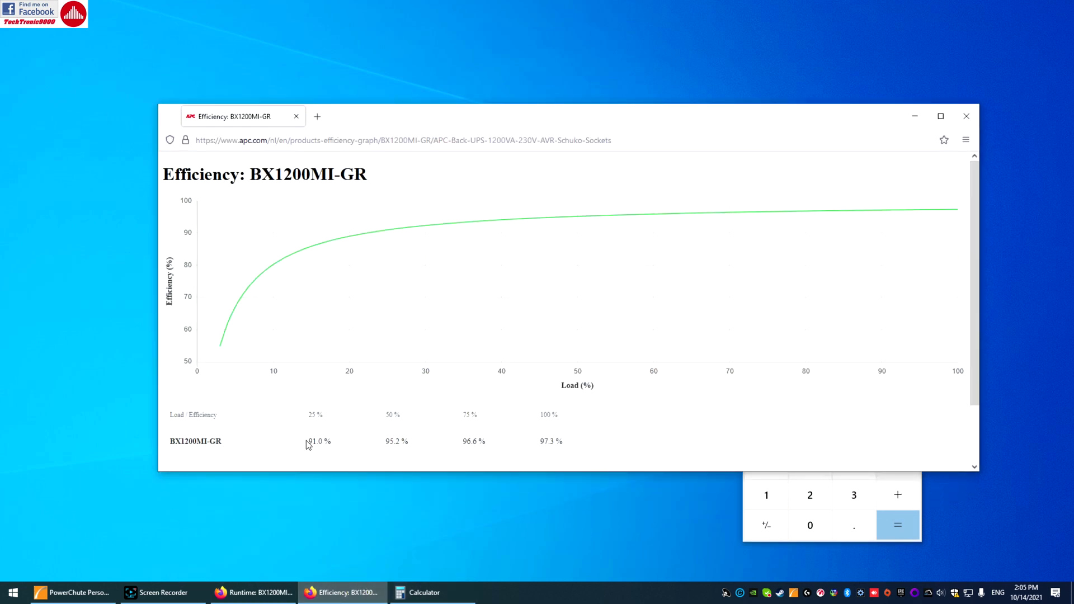
# Highlight the 25 % load column and its 91.0 % efficiency value on the BX1200MI-GR chart.
pyautogui.click(311, 417)
pyautogui.moveTo(308, 441); pyautogui.dragTo(330, 445)
pyautogui.click(325, 440)
pyautogui.moveTo(304, 248)
pyautogui.moveTo(309, 417); pyautogui.dragTo(320, 417)
pyautogui.click(311, 442)
pyautogui.click(316, 442)
pyautogui.click(321, 442)
pyautogui.click(315, 442)
# Compare against the 108 result in Calculator, then bring PowerChute's status window forward.
pyautogui.hotkey('alt', 'Tab')
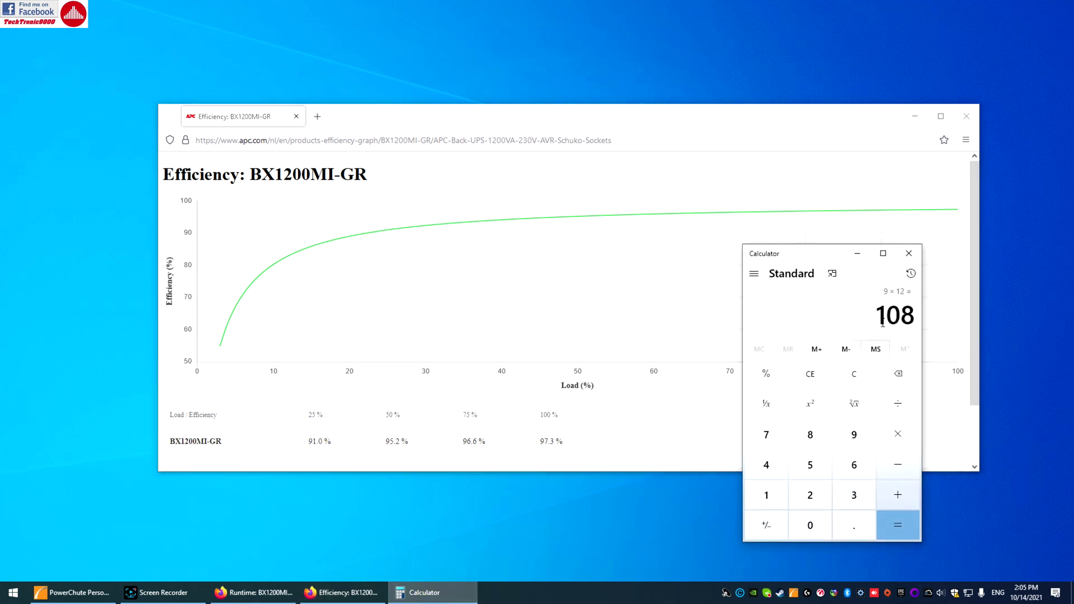
pyautogui.moveTo(879, 327); pyautogui.dragTo(915, 312)
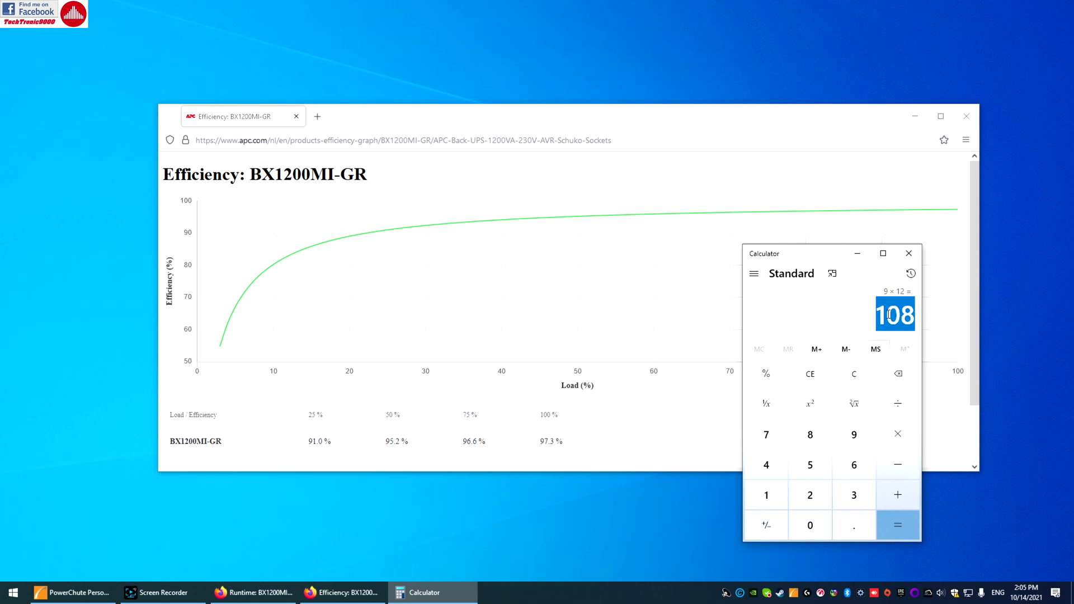
pyautogui.moveTo(315, 251)
pyautogui.click(62, 596)
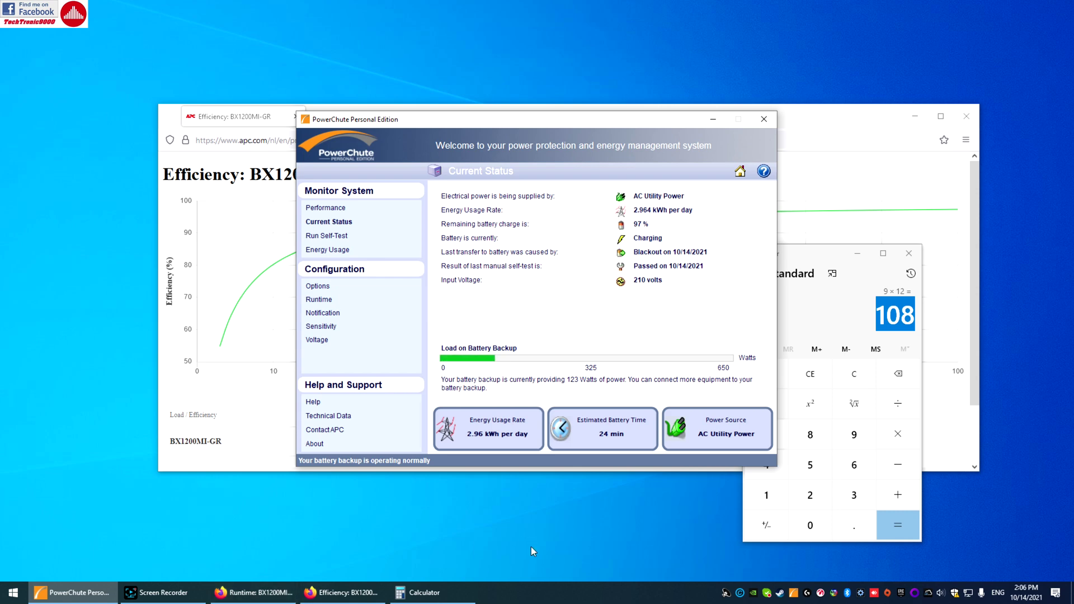
# Read the BX1200MI-GR runtime graph (48 min at 65 W) against PowerChute's current load.
pyautogui.click(255, 594)
pyautogui.moveTo(315, 347)
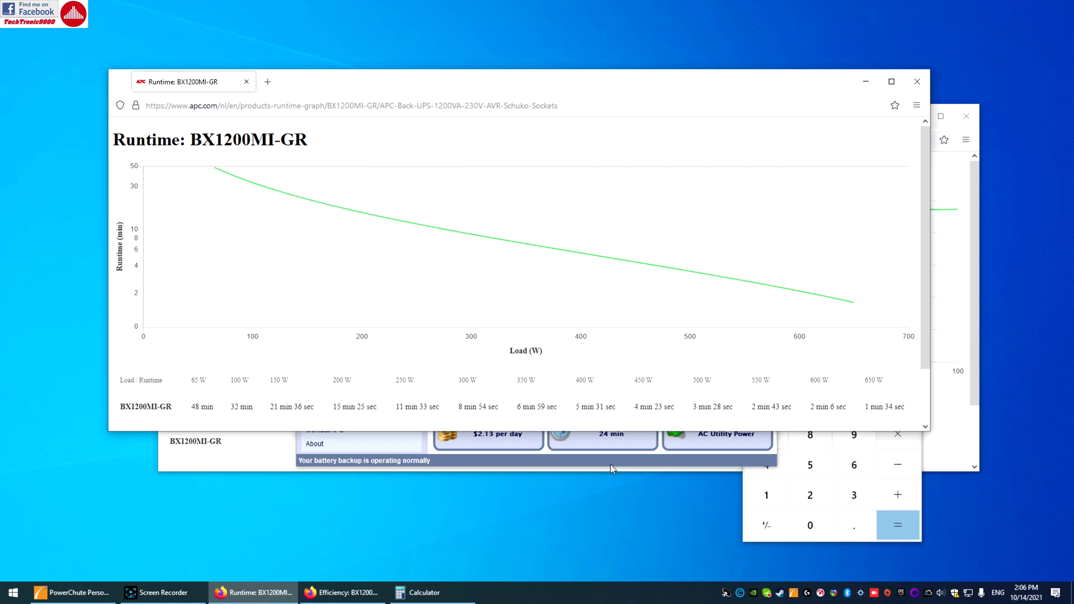
pyautogui.click(623, 444)
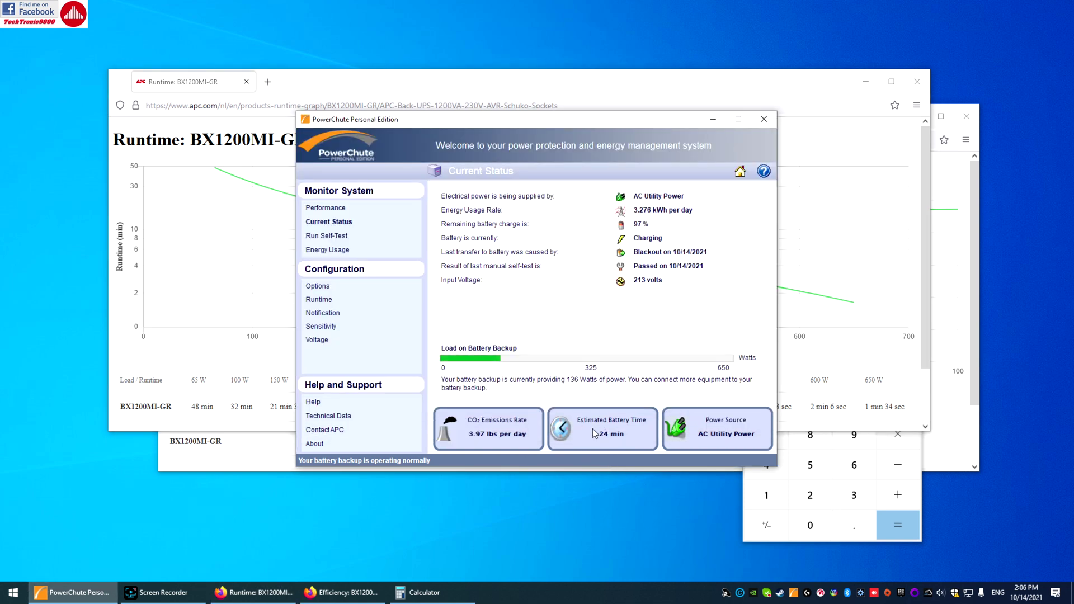
pyautogui.click(384, 75)
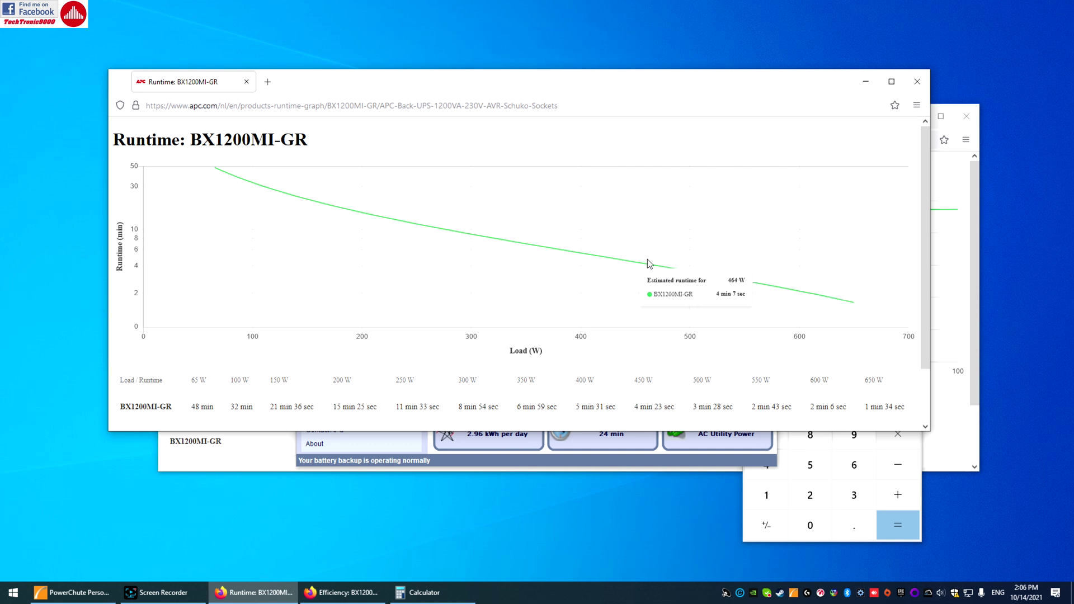
# Glance at the efficiency chart, then bring PowerChute's 123 W / 24 min status window forward.
pyautogui.click(256, 455)
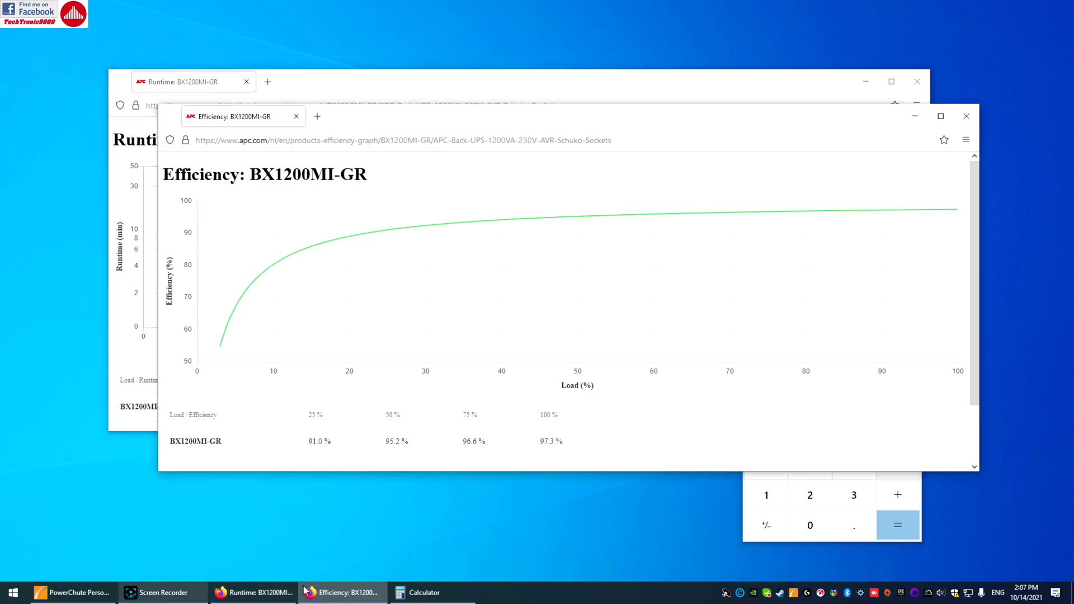
pyautogui.click(84, 592)
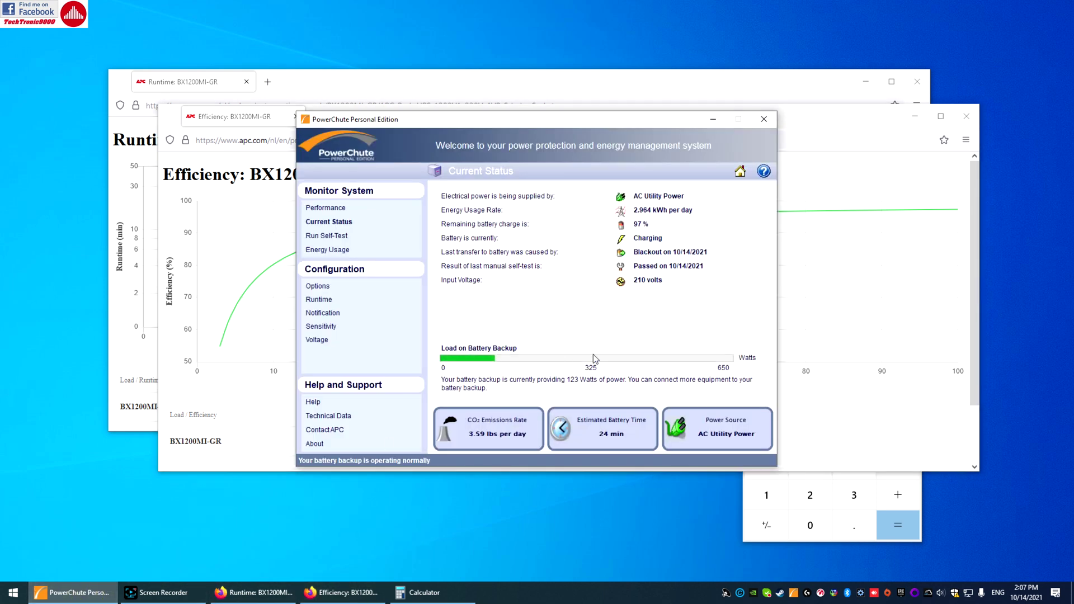